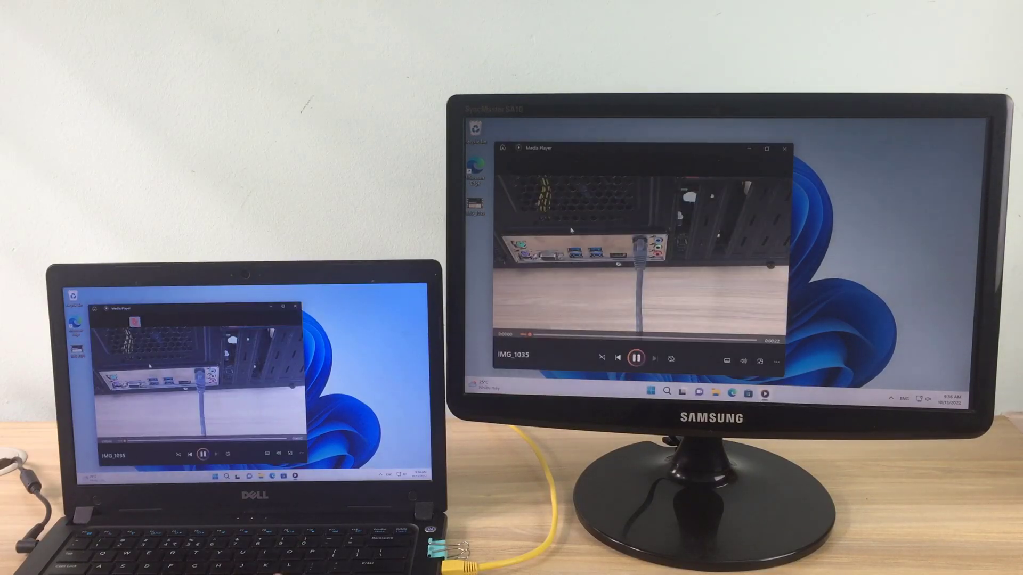
- In Edge, download the Parsec installer for 64-bit Windows from parsec.app's downloads page
{"action": "double_click", "coordinate": [703, 236]}
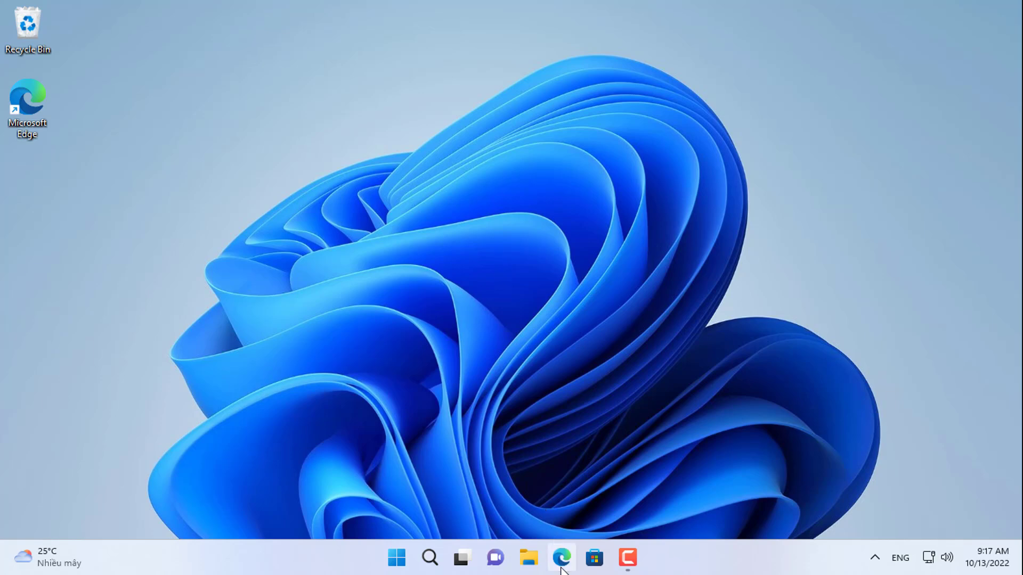
{"action": "left_click", "coordinate": [562, 557]}
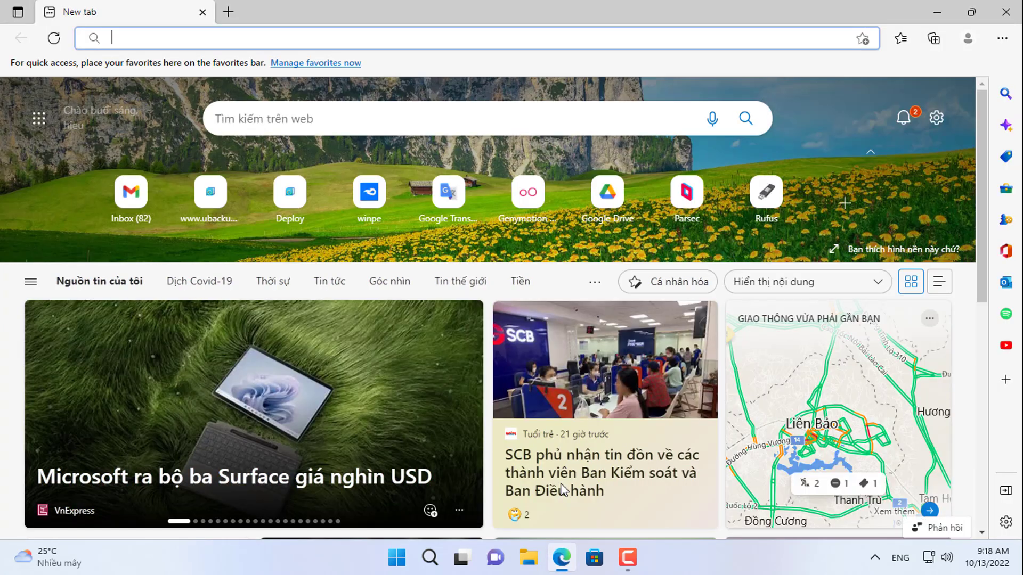
{"action": "type", "text": "parsec.app"}
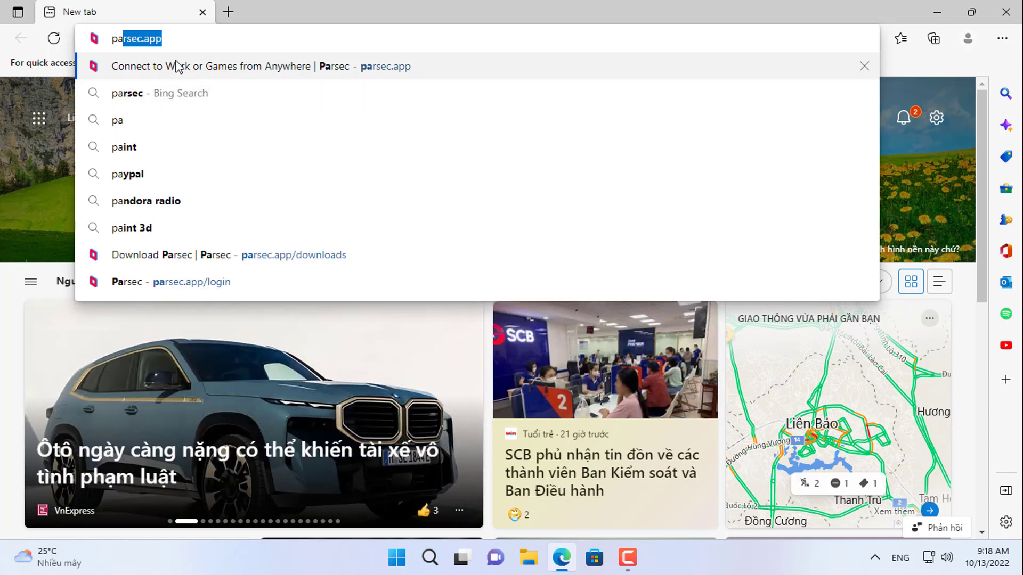
{"action": "left_click", "coordinate": [177, 66]}
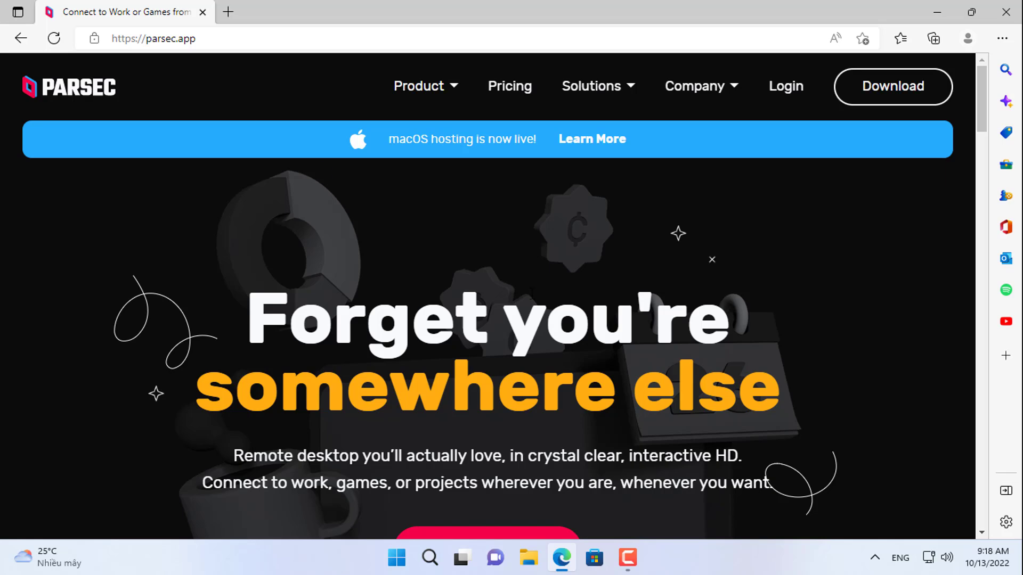
{"action": "scroll", "coordinate": [454, 253], "scroll_direction": "down", "scroll_amount": 3}
{"action": "left_click", "coordinate": [494, 340]}
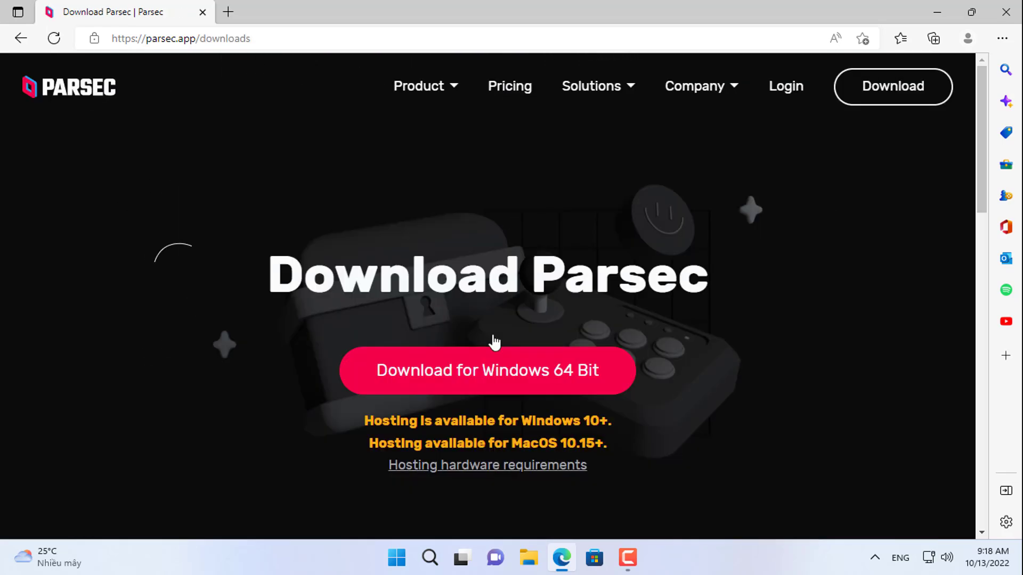
{"action": "left_click", "coordinate": [490, 382]}
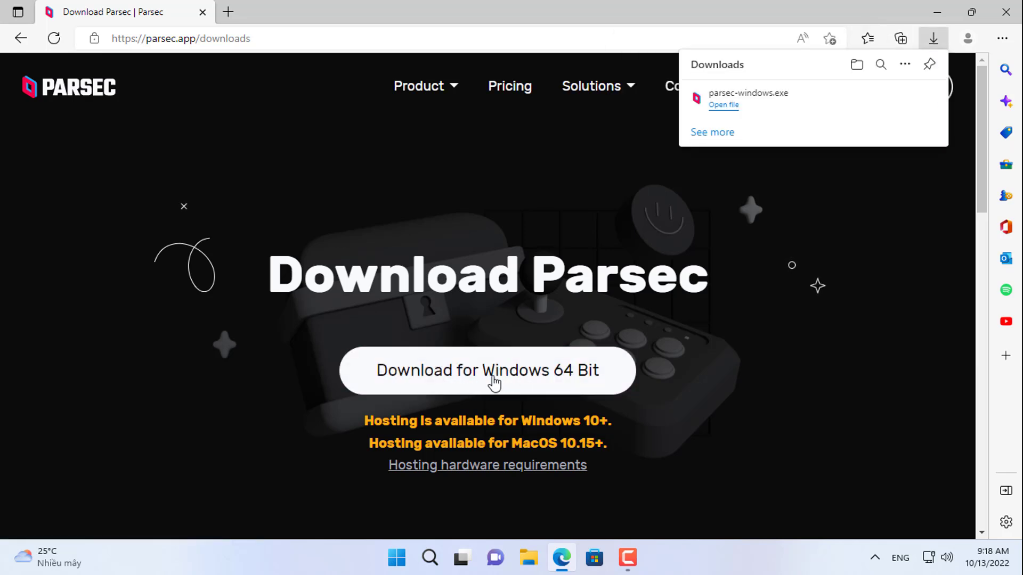
- Run parsec-windows.exe, keep the Parsec App component, and choose the Shared installation type
{"action": "left_click", "coordinate": [724, 104]}
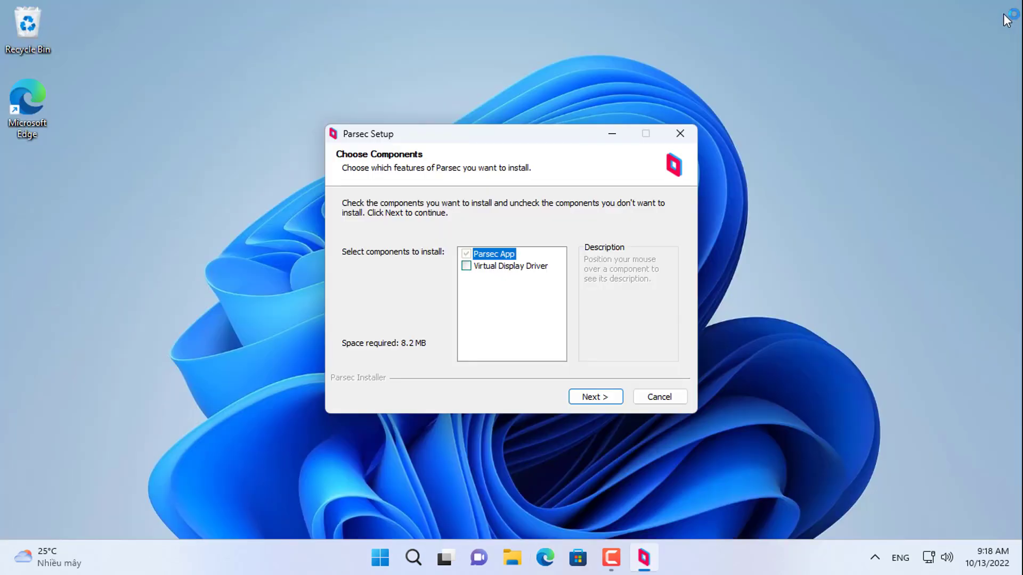
{"action": "left_click", "coordinate": [607, 392]}
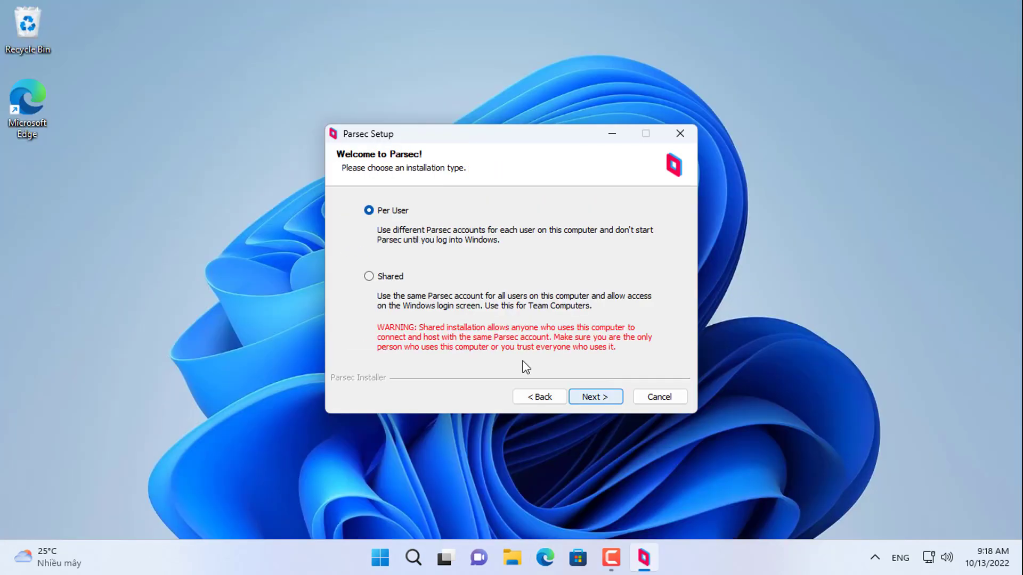
{"action": "left_click", "coordinate": [395, 281]}
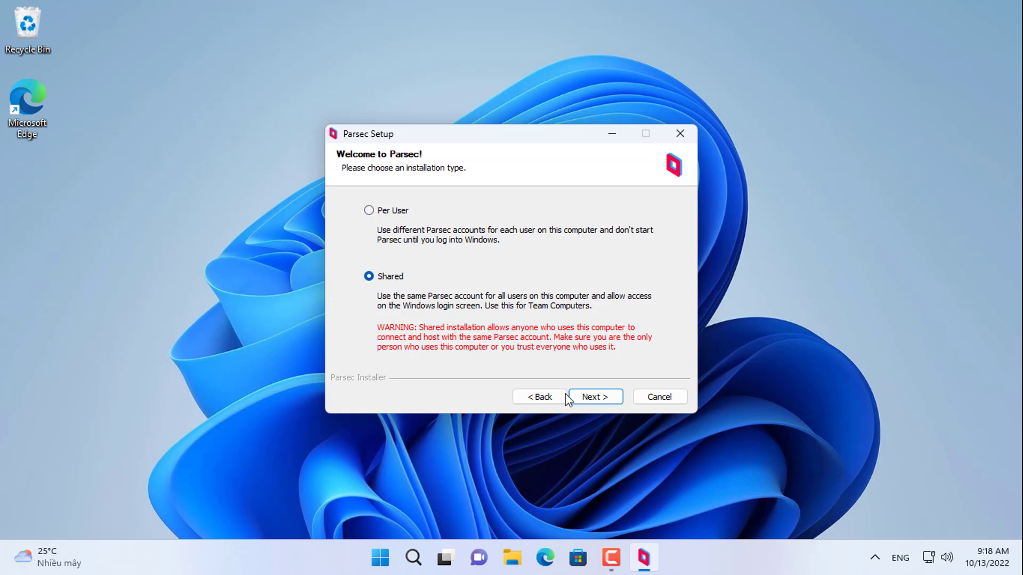
{"action": "left_click", "coordinate": [597, 401]}
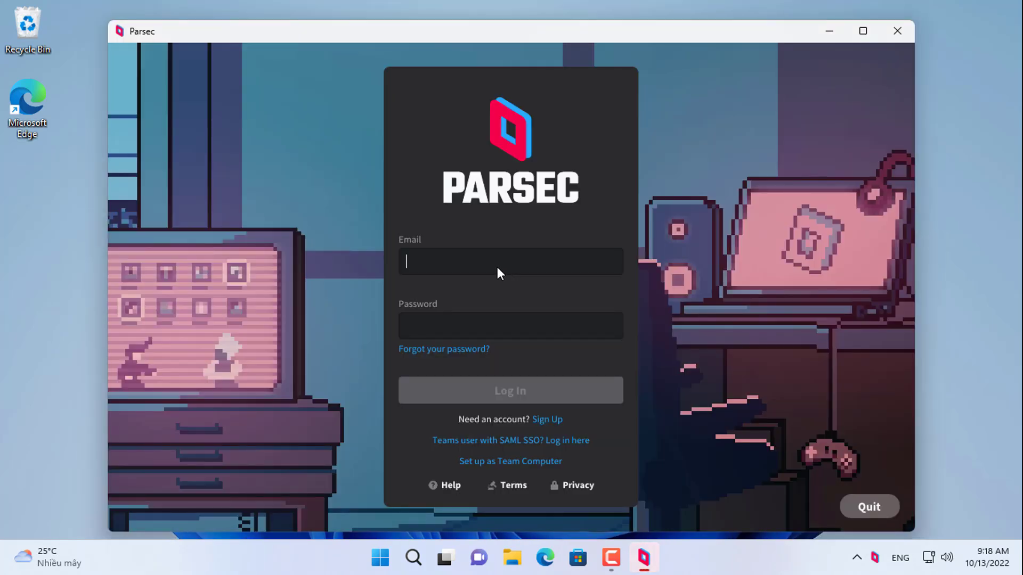
{"action": "left_click", "coordinate": [481, 327]}
- Sign up for a Parsec account with email, username and password, two-factor authentication off
{"action": "left_click", "coordinate": [546, 419]}
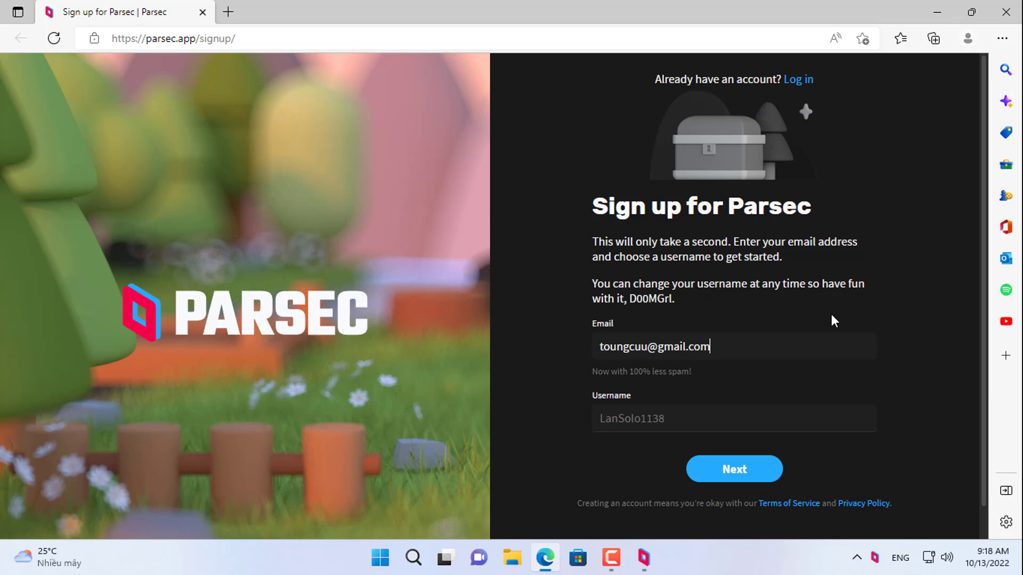
{"action": "key", "text": "Tab"}
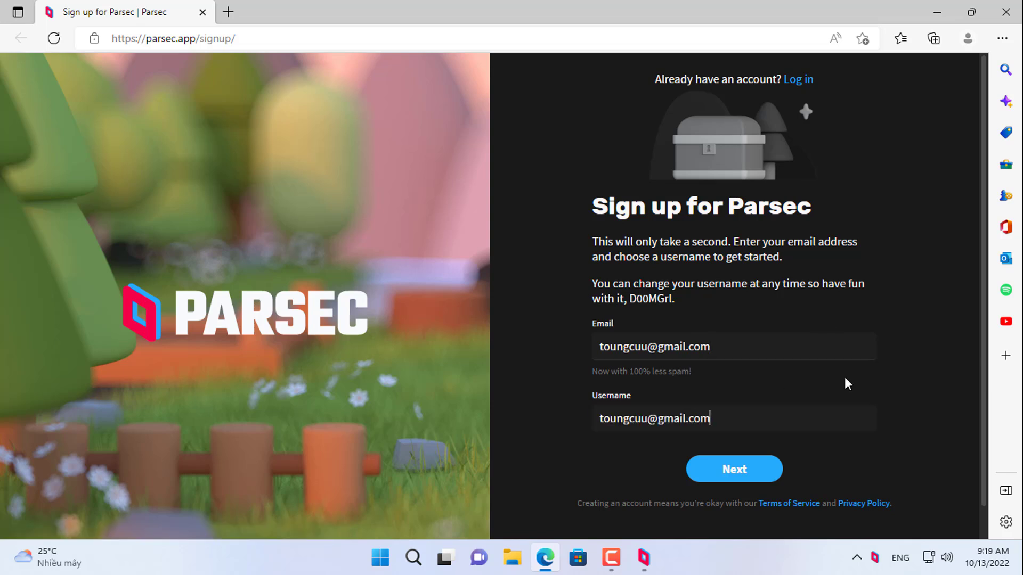
{"action": "left_click", "coordinate": [735, 470]}
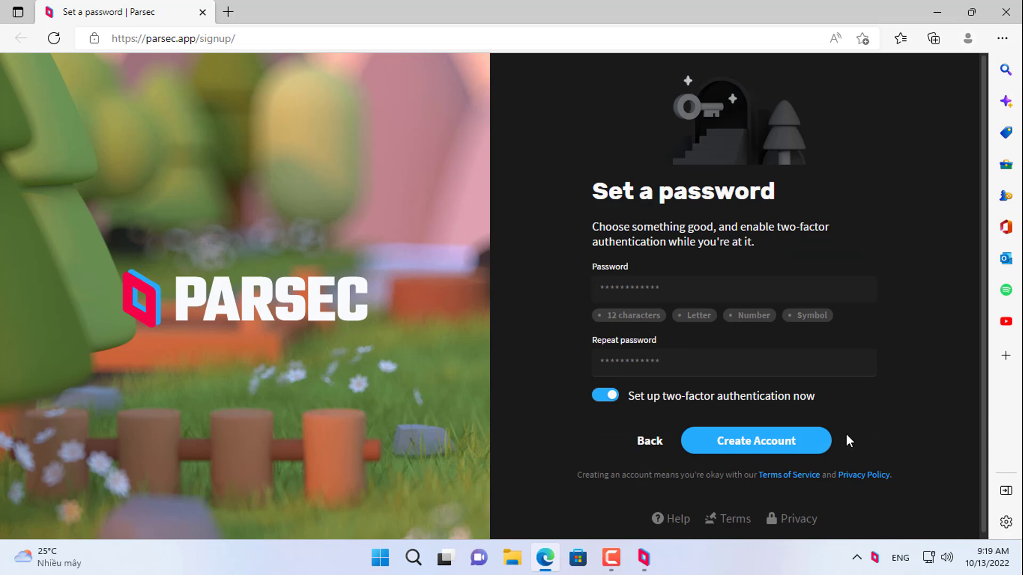
{"action": "type", "text": "************"}
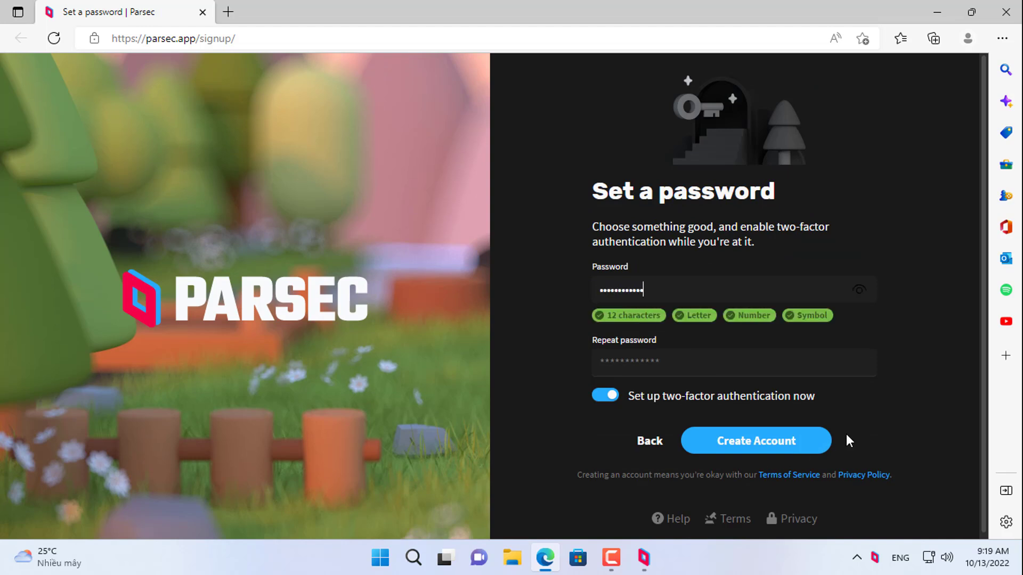
{"action": "left_click", "coordinate": [748, 362]}
{"action": "type", "text": "************"}
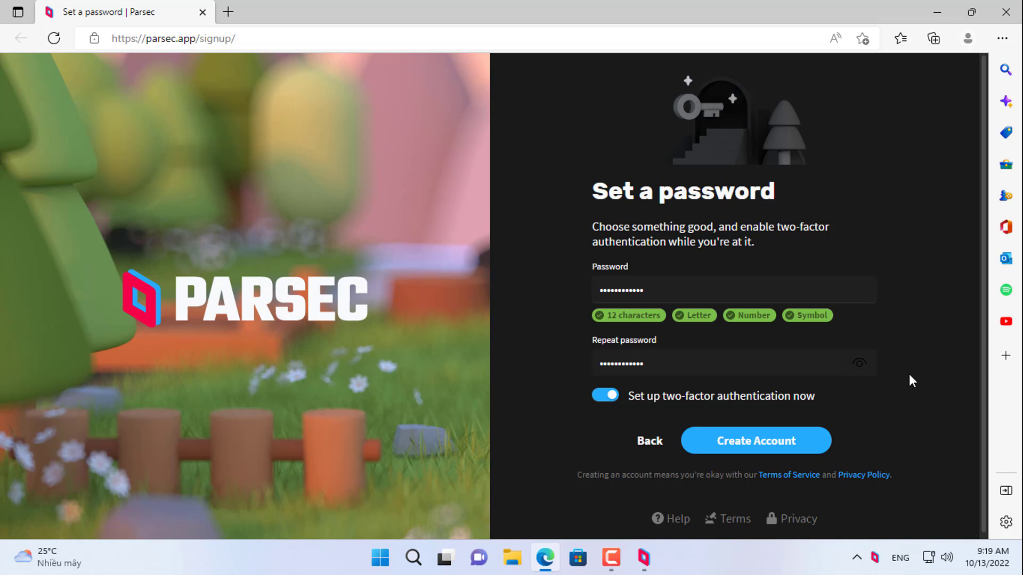
{"action": "left_click", "coordinate": [601, 396]}
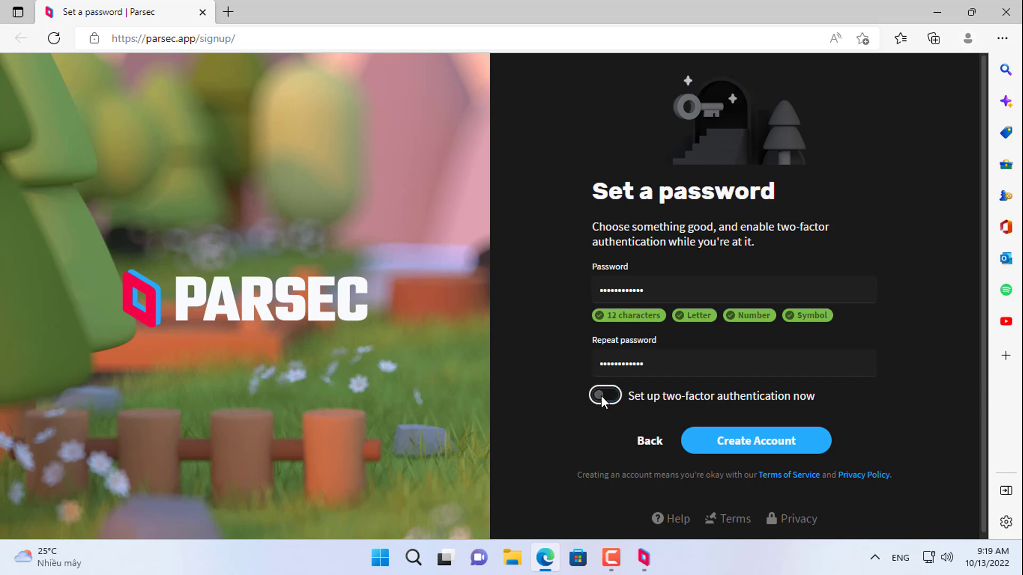
{"action": "left_click", "coordinate": [756, 445]}
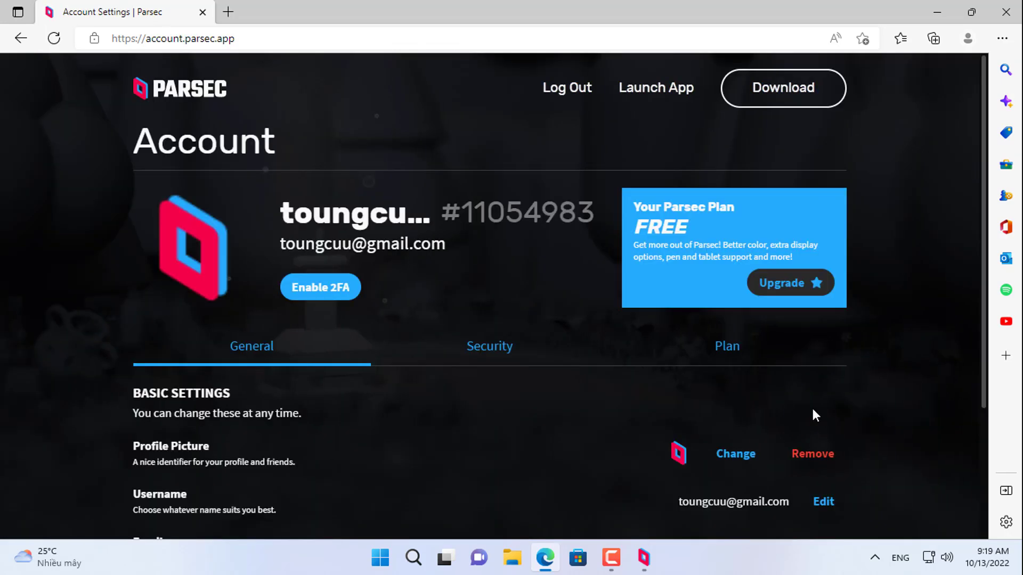
- Copy the account email and log in to the Parsec app with it
{"action": "left_click_drag", "start_coordinate": [281, 244], "coordinate": [446, 244]}
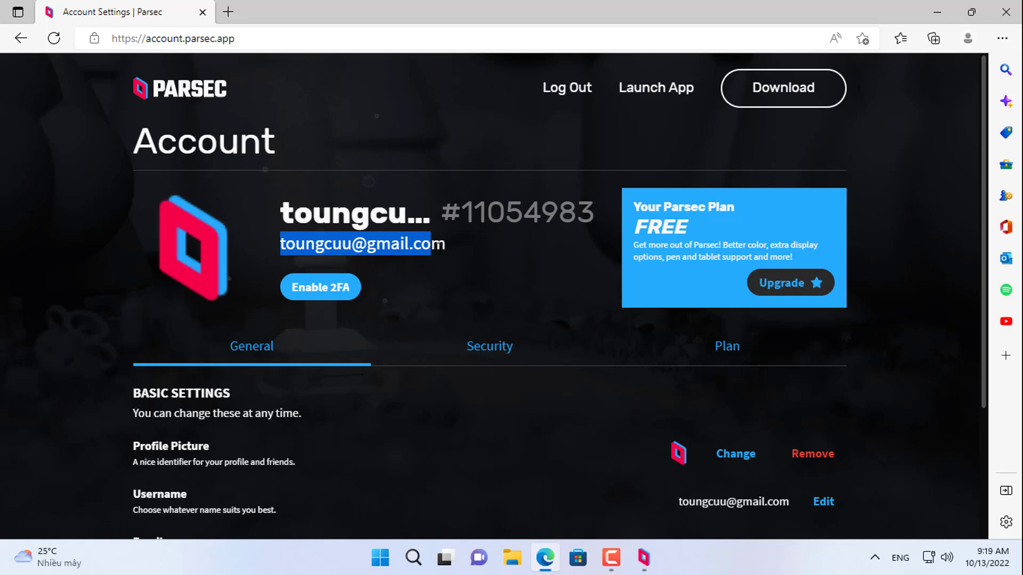
{"action": "key", "text": "ctrl+c"}
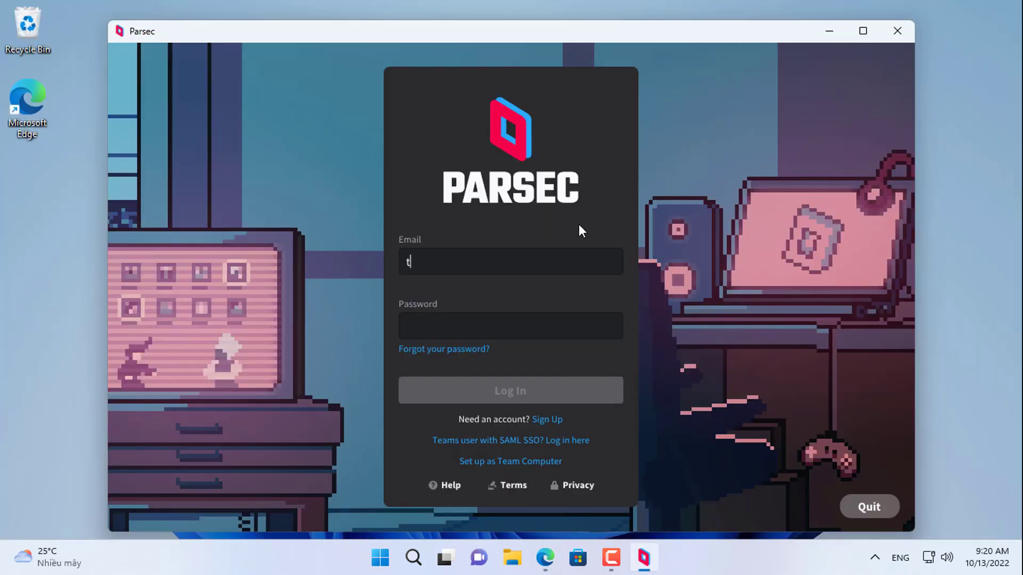
{"action": "key", "text": "Tab"}
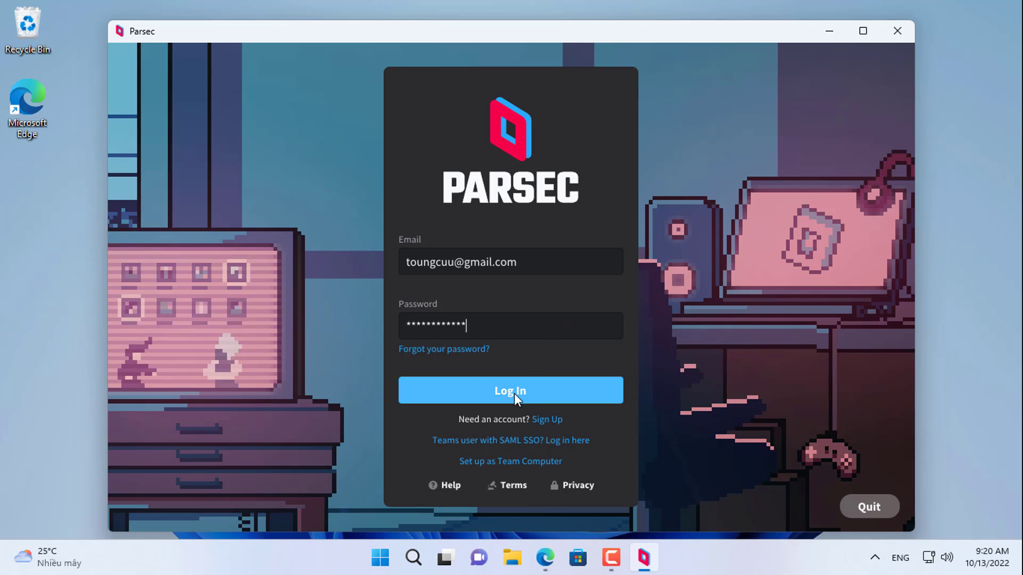
{"action": "left_click", "coordinate": [513, 391]}
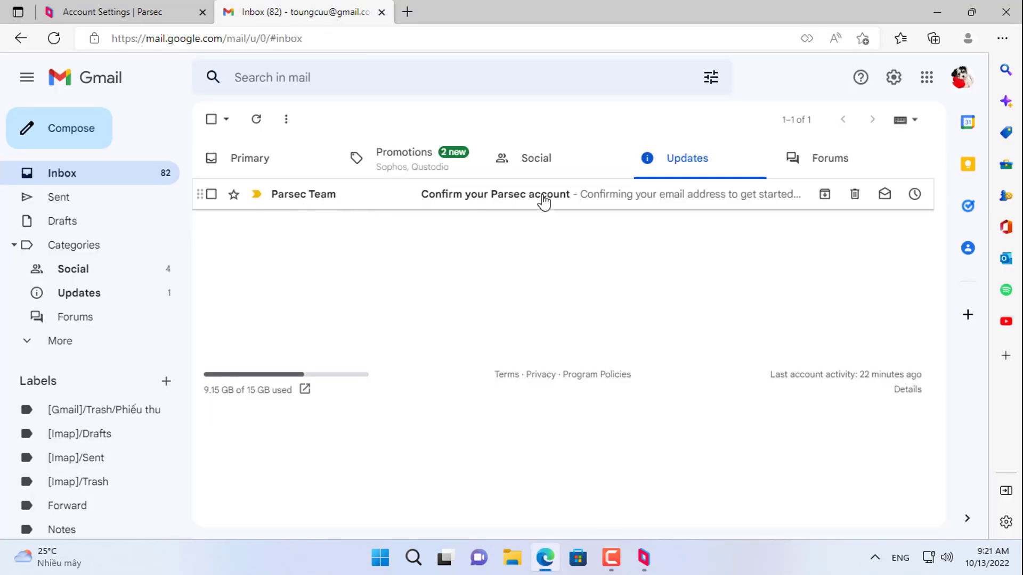
- Confirm the account from the Parsec Gmail message, log in on the account page, minimize Edge
{"action": "left_click", "coordinate": [478, 202]}
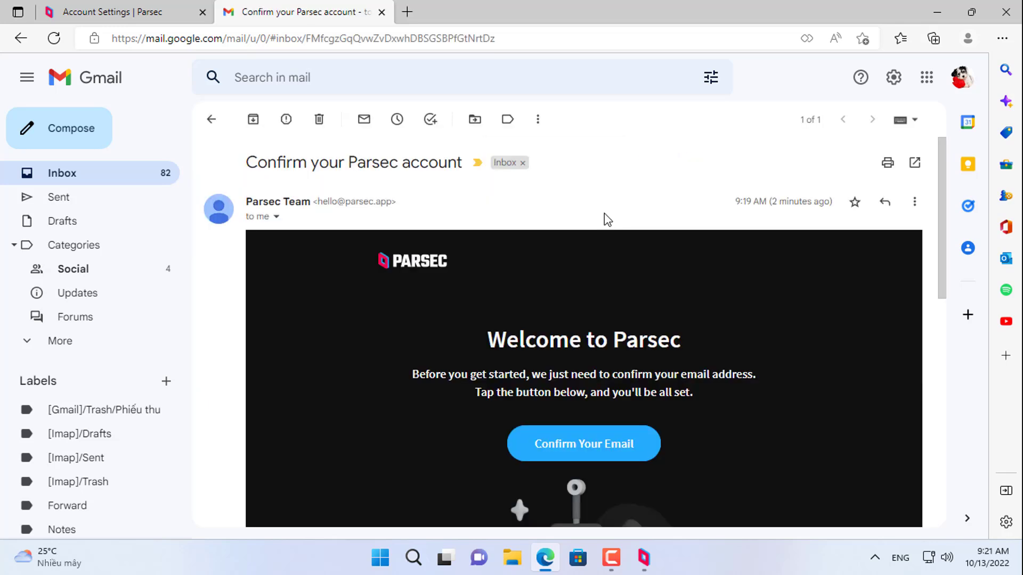
{"action": "scroll", "coordinate": [605, 209], "scroll_direction": "down", "scroll_amount": 1}
{"action": "scroll", "coordinate": [605, 210], "scroll_direction": "down", "scroll_amount": 1}
{"action": "left_click", "coordinate": [570, 336]}
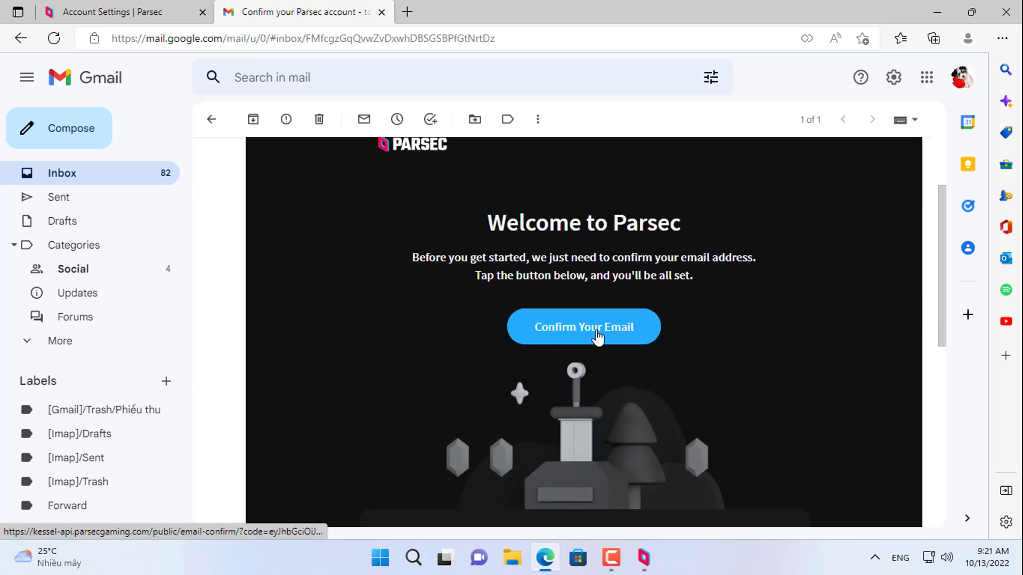
{"action": "left_click", "coordinate": [483, 391]}
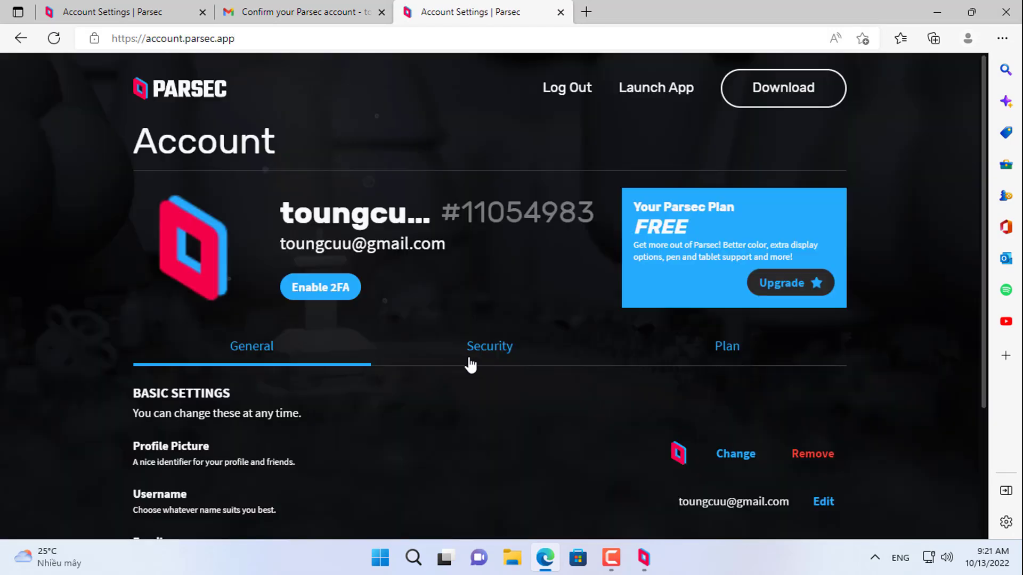
{"action": "scroll", "coordinate": [491, 360], "scroll_direction": "down", "scroll_amount": 2}
{"action": "scroll", "coordinate": [491, 360], "scroll_direction": "down", "scroll_amount": 1}
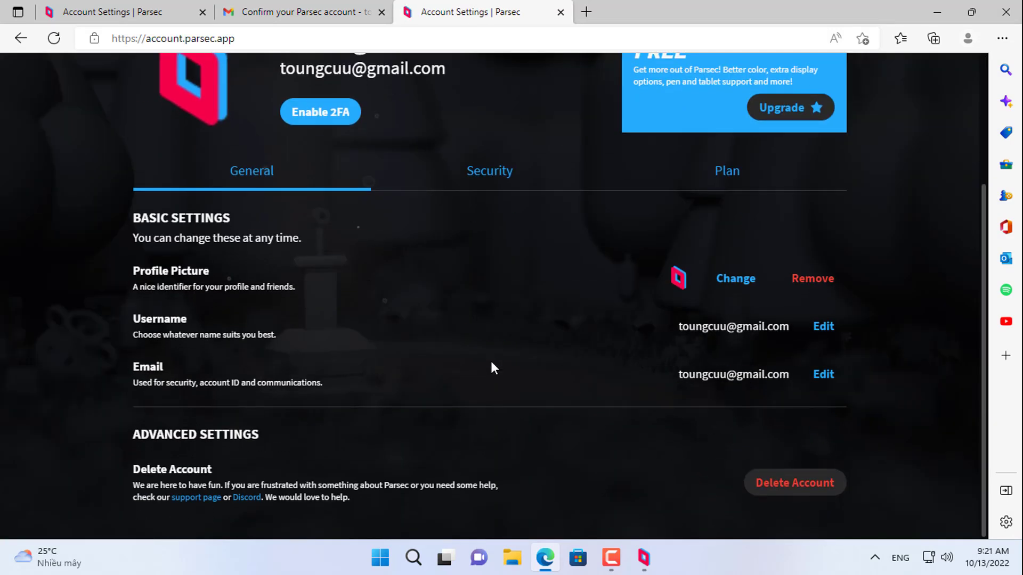
{"action": "left_click", "coordinate": [937, 12]}
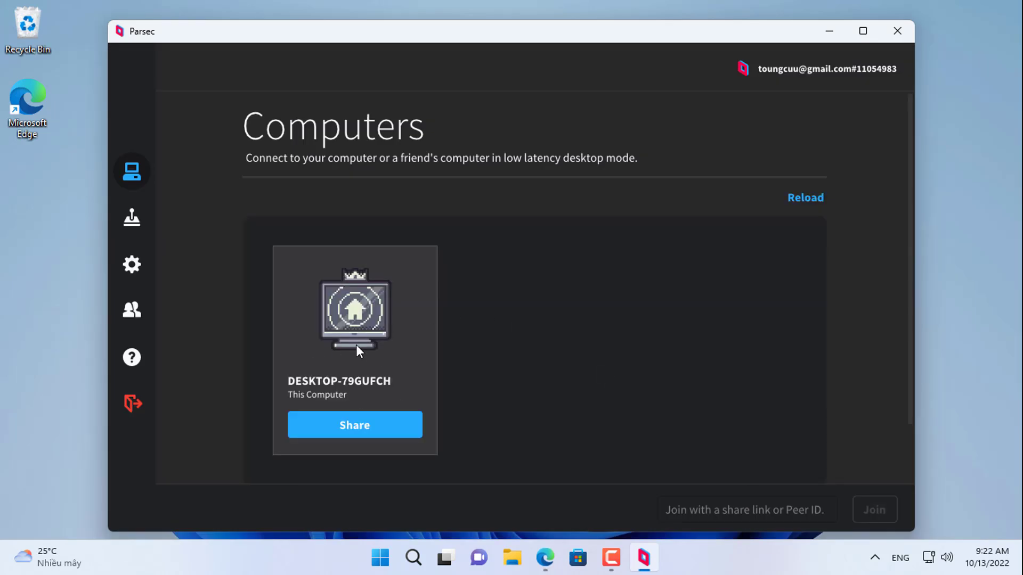
- Set this desktop's Parsec host name to DESKTOP and return to the Computers list
{"action": "left_click", "coordinate": [132, 265]}
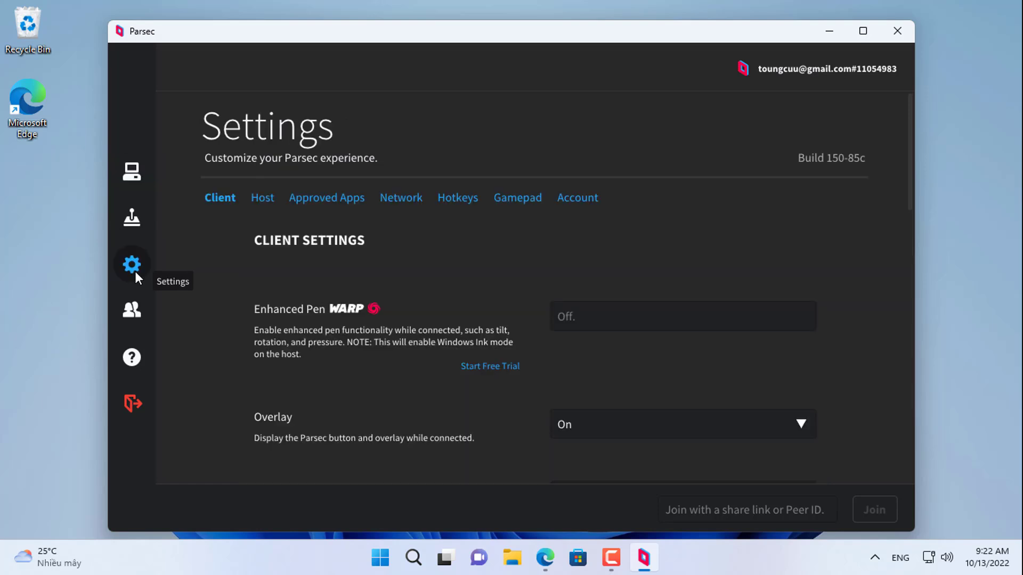
{"action": "left_click", "coordinate": [268, 198]}
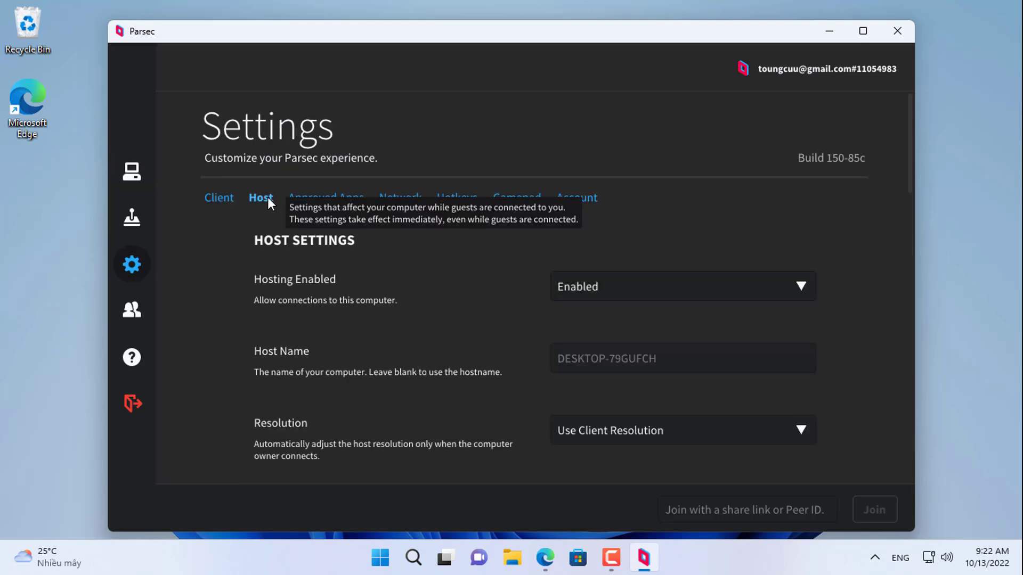
{"action": "left_click", "coordinate": [864, 31]}
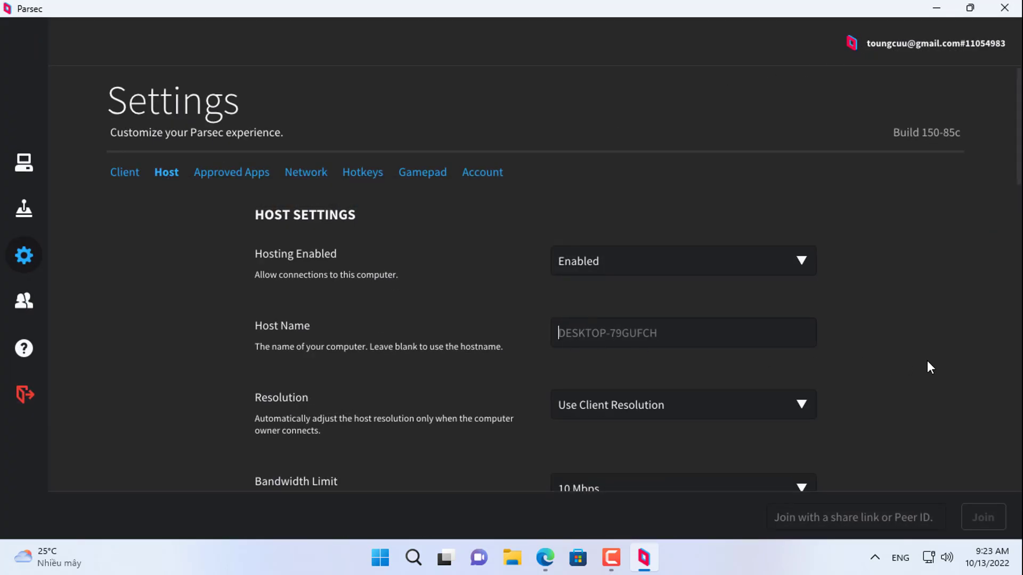
{"action": "type", "text": "DES"}
{"action": "type", "text": "KTOP"}
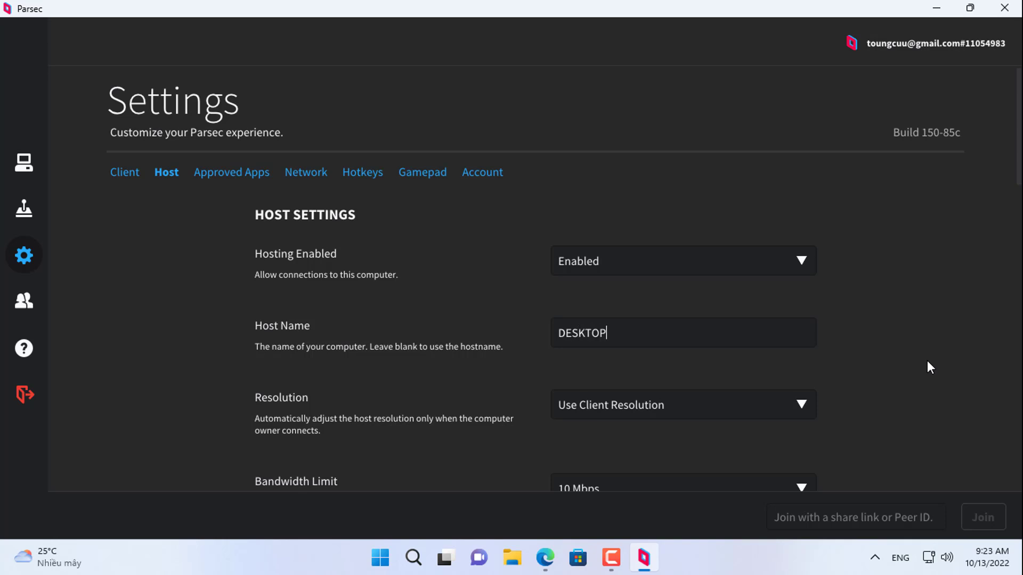
{"action": "left_click", "coordinate": [24, 163]}
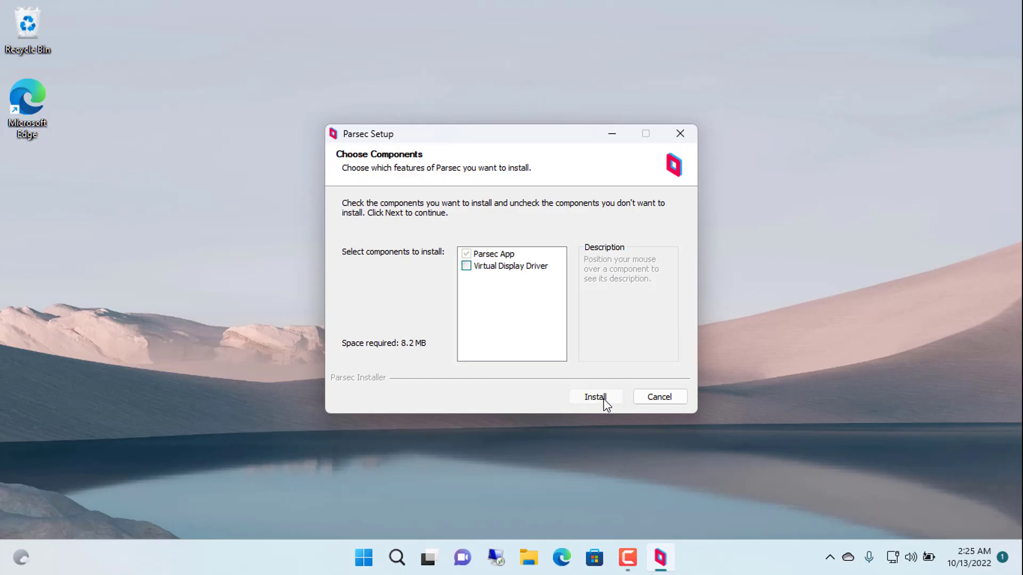
- Install Parsec on the laptop as Shared and log in with the same account
{"action": "left_click", "coordinate": [368, 277]}
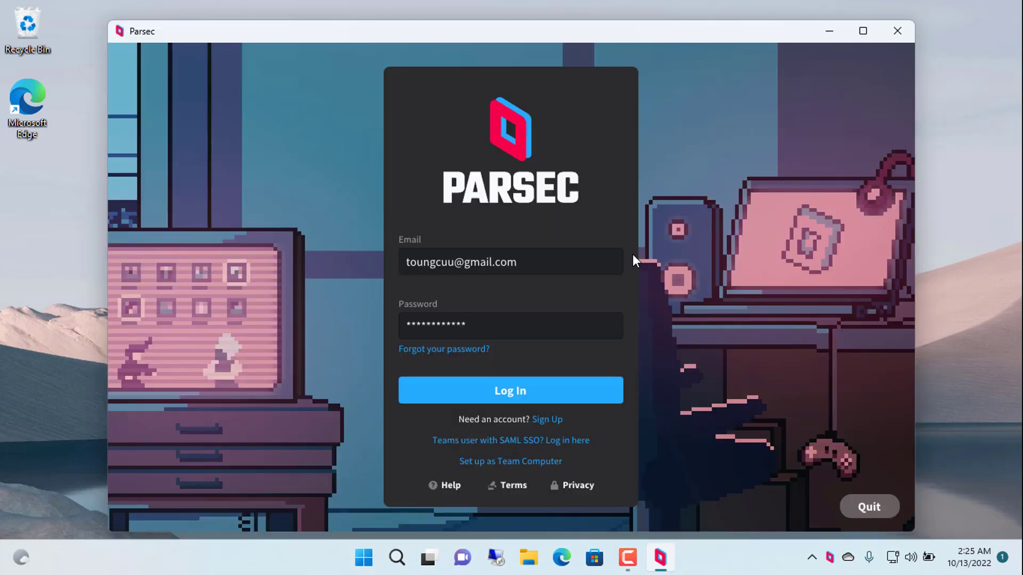
{"action": "left_click", "coordinate": [509, 402]}
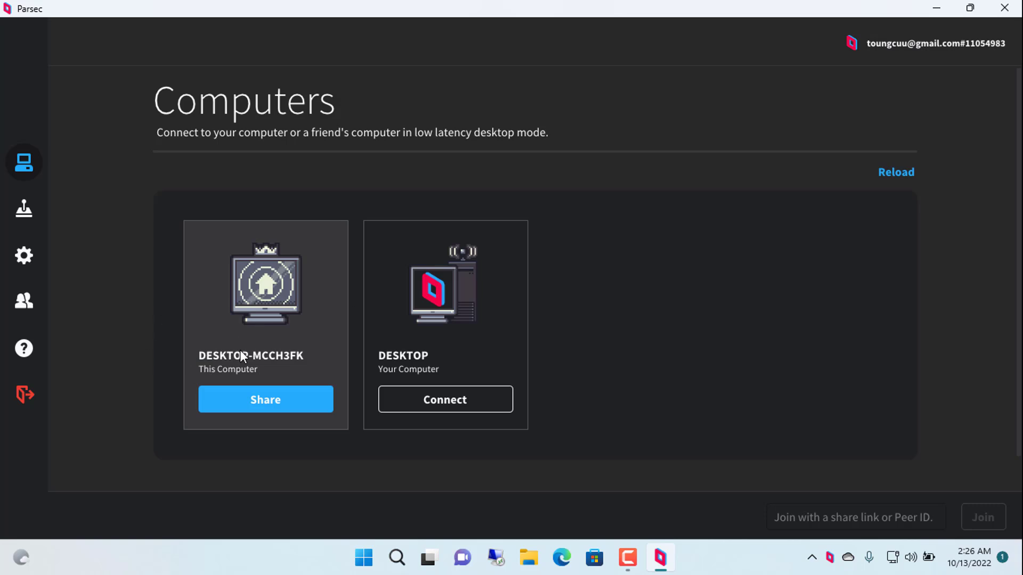
- Set the laptop's Parsec host name to LAPTOP and return to the Computers list
{"action": "left_click", "coordinate": [23, 256]}
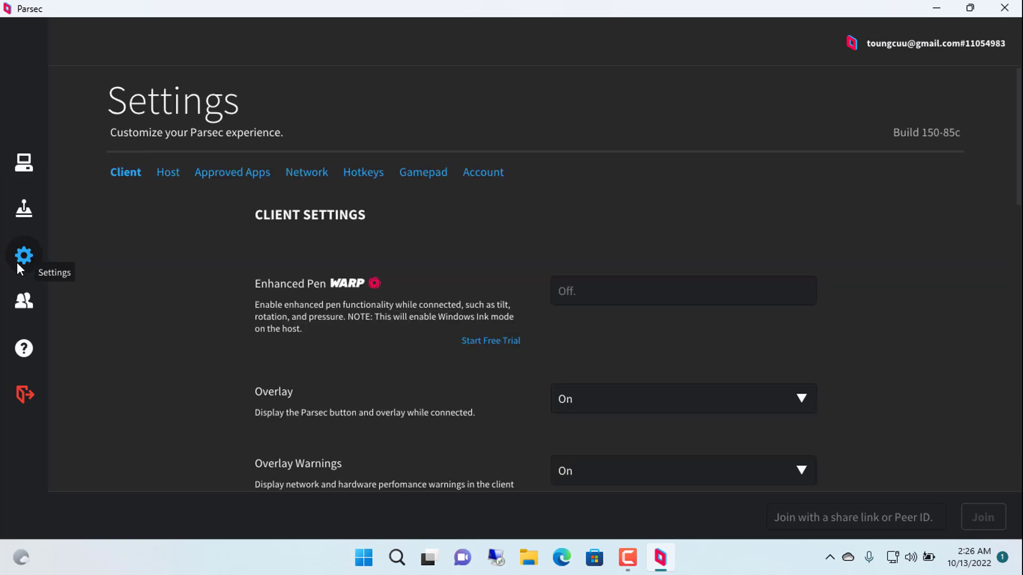
{"action": "left_click", "coordinate": [168, 173]}
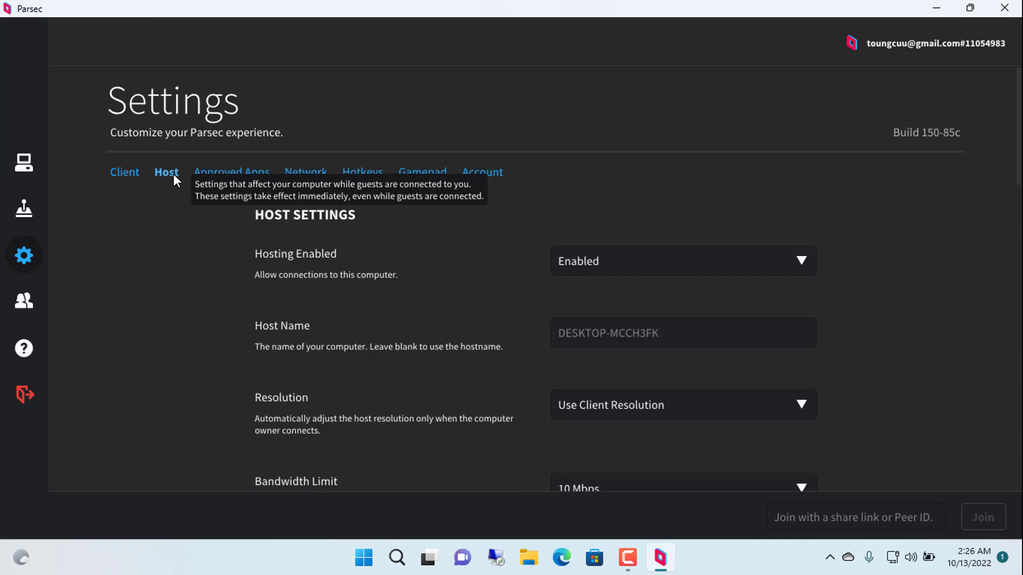
{"action": "left_click", "coordinate": [660, 334]}
{"action": "type", "text": "LAPTOP"}
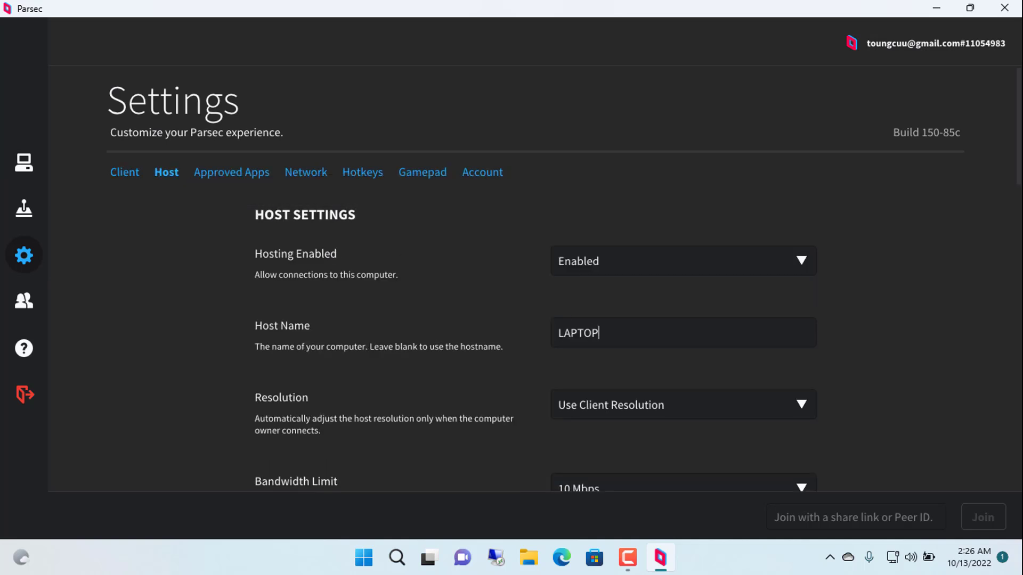
{"action": "left_click", "coordinate": [23, 164]}
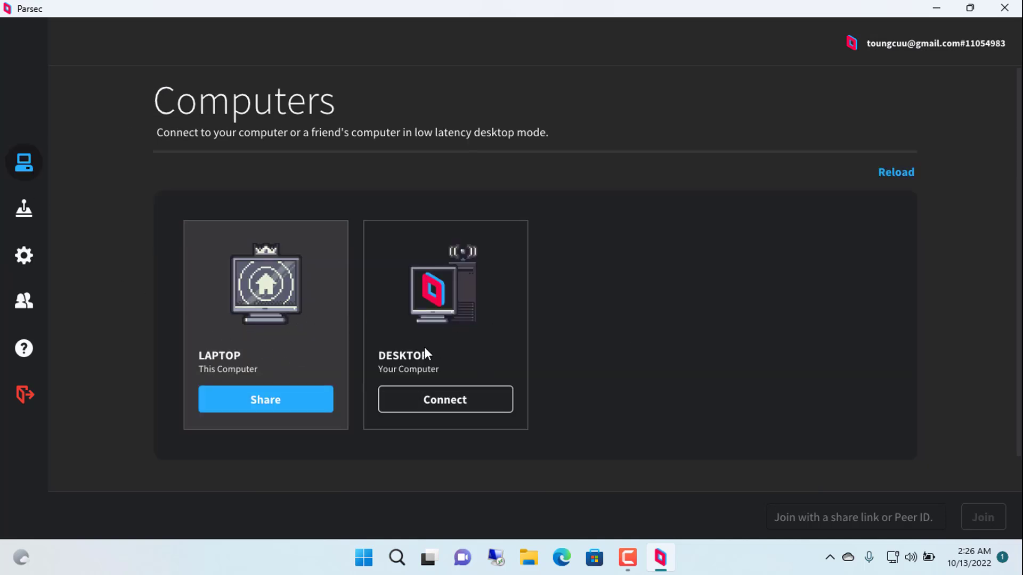
- Connect to DESKTOP, dismiss the connected notice, move the overlay button, and open its menu
{"action": "left_click", "coordinate": [450, 404]}
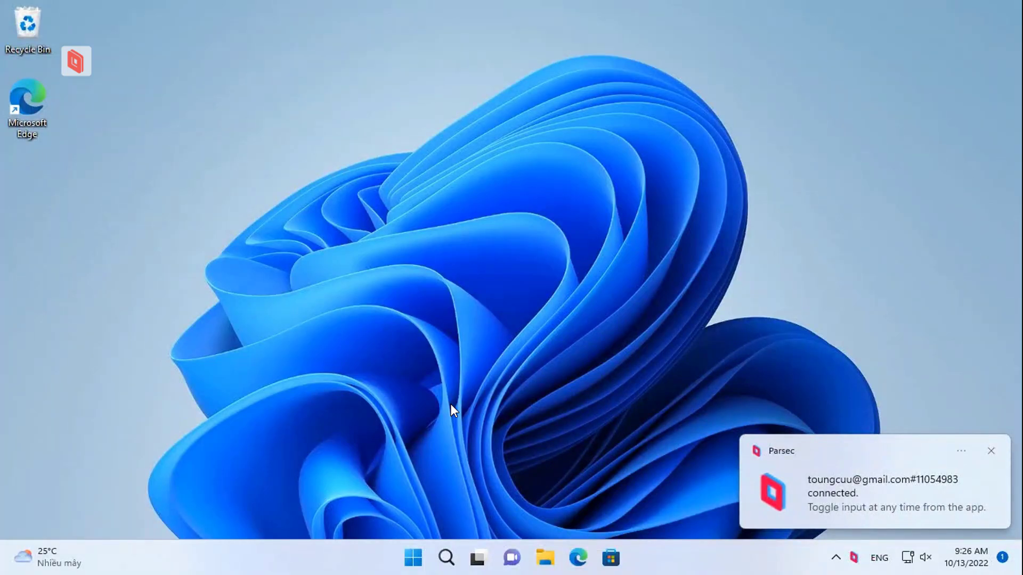
{"action": "left_click", "coordinate": [992, 452]}
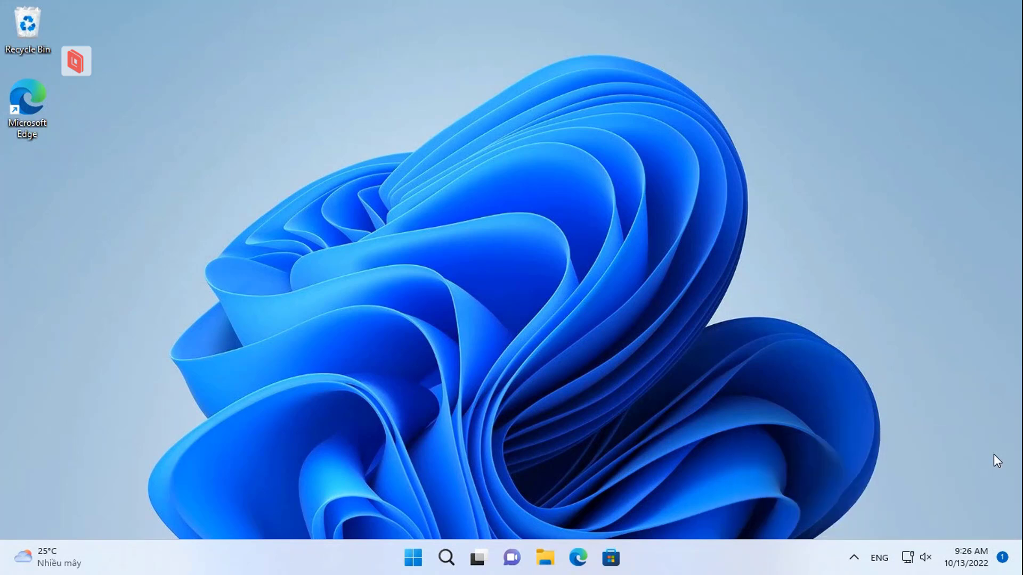
{"action": "left_click_drag", "start_coordinate": [76, 62], "coordinate": [273, 97]}
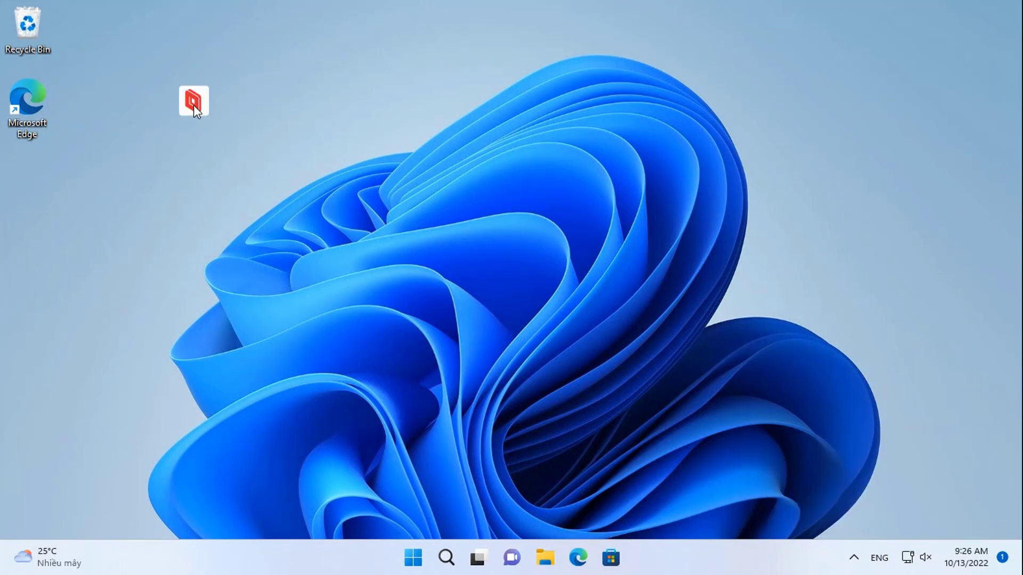
{"action": "left_click", "coordinate": [194, 105]}
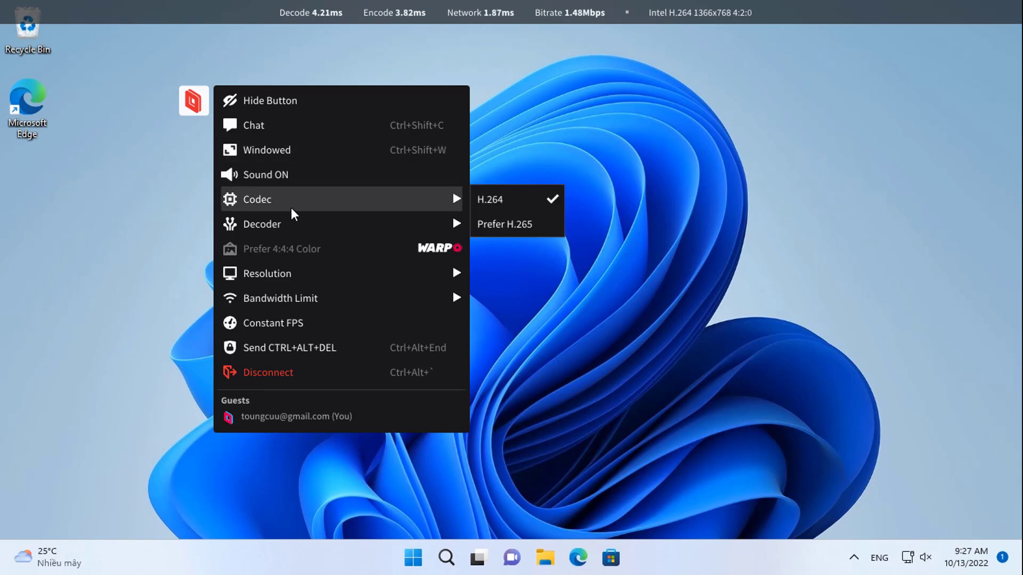
{"action": "mouse_move", "coordinate": [280, 298]}
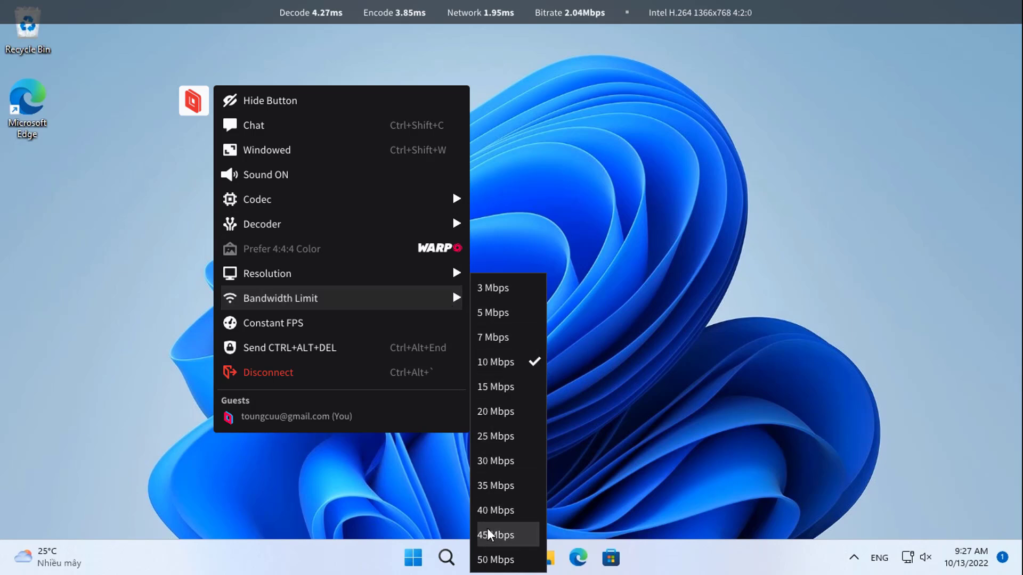
- Choose a 30 Mbps bandwidth limit, then reopen the streaming overlay menu
{"action": "left_click", "coordinate": [499, 467]}
{"action": "left_click", "coordinate": [199, 106]}
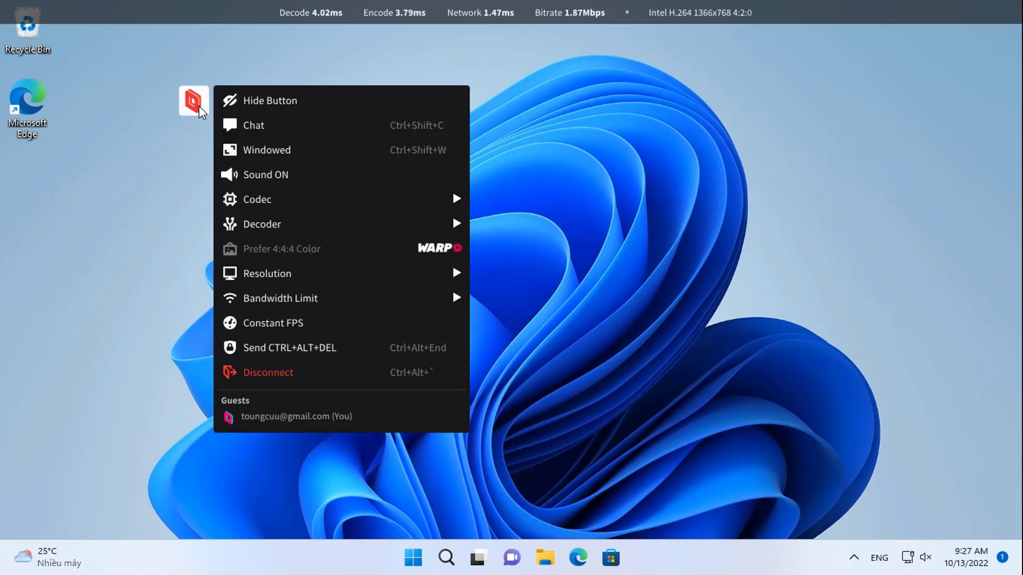